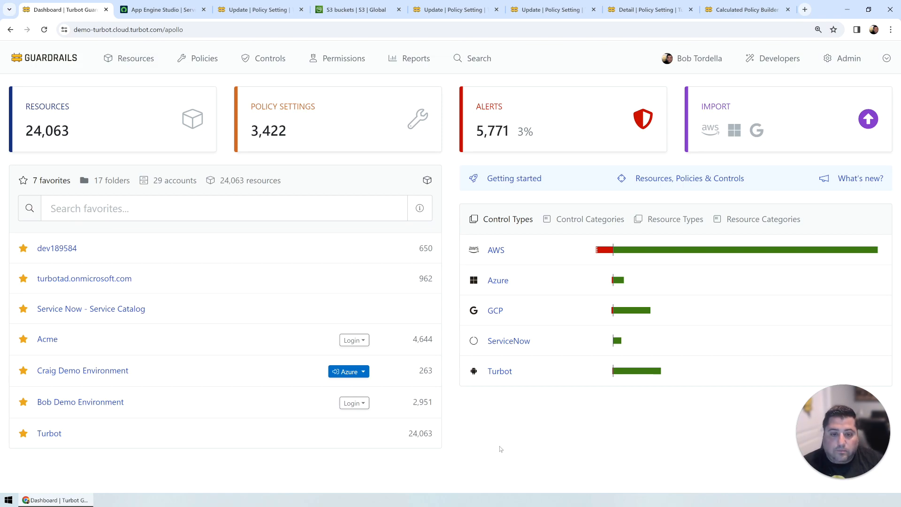
# Set the AWS > S3 > Bucket > ServiceNow > Table policy on the Acme resource to Enforce: Configured and save it.
pyautogui.click(161, 10)
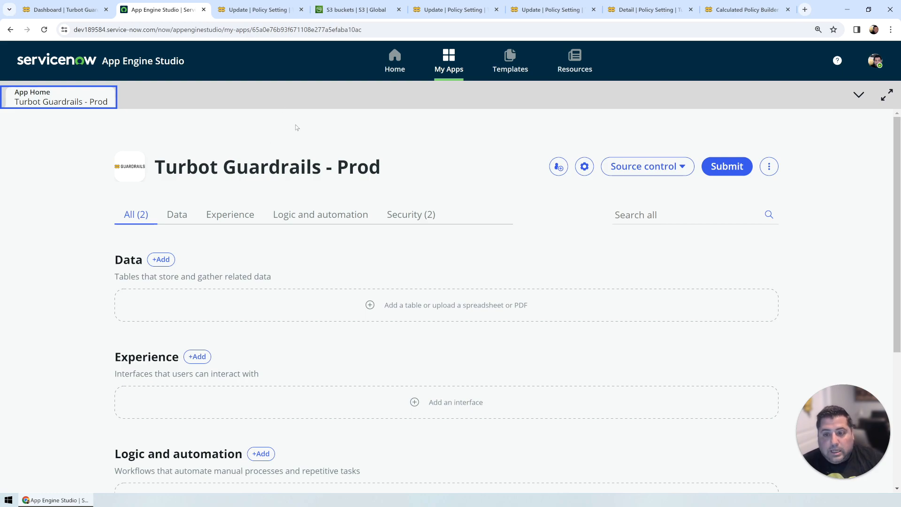
pyautogui.click(254, 11)
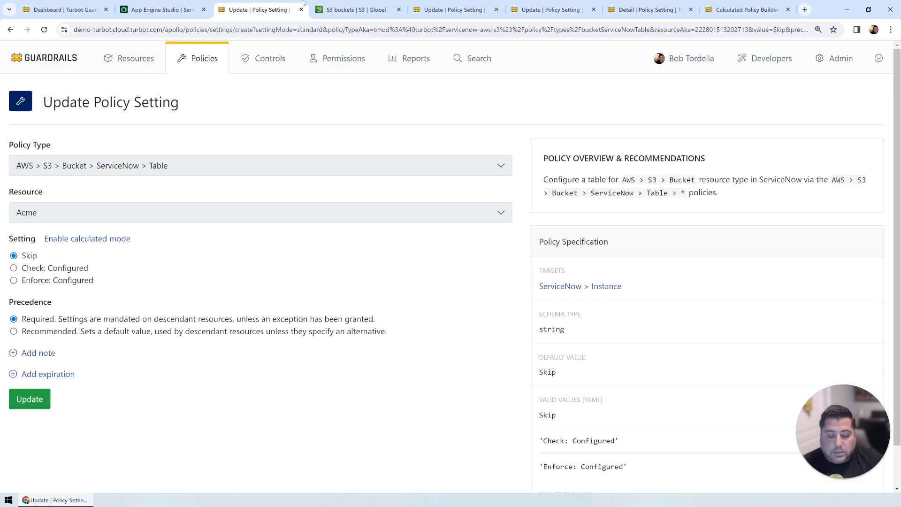
pyautogui.click(31, 282)
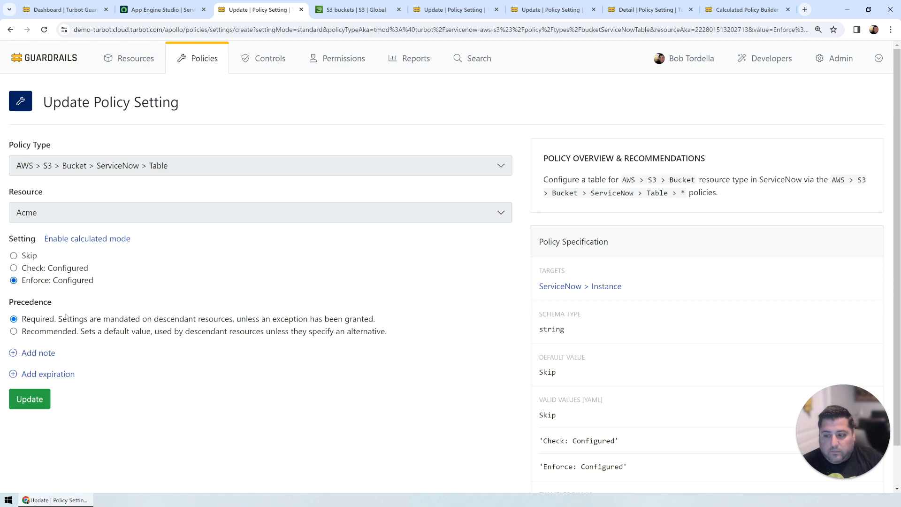
pyautogui.click(30, 399)
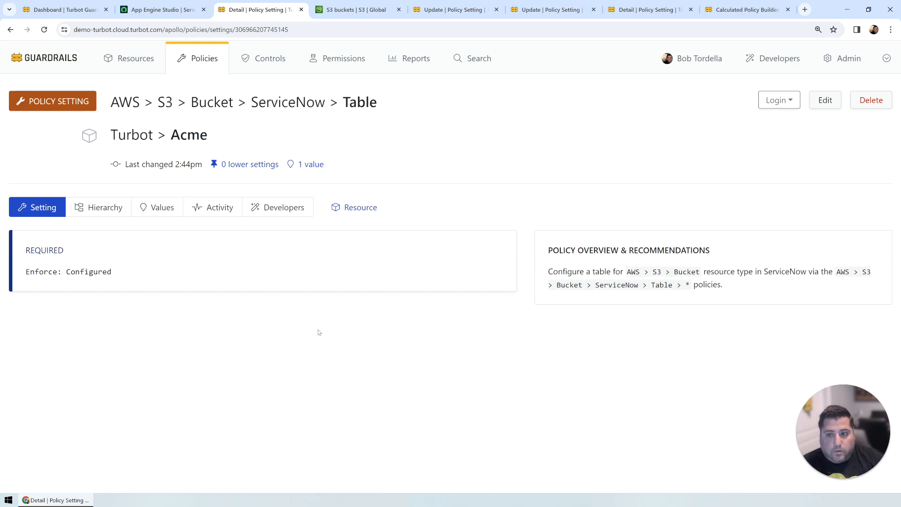
# Switch to ServiceNow App Engine Studio and preview the AWS > S3 > Bucket table in the Turbot Guardrails - Prod app.
pyautogui.hotkey('ctrl', 'shift', 'Tab')
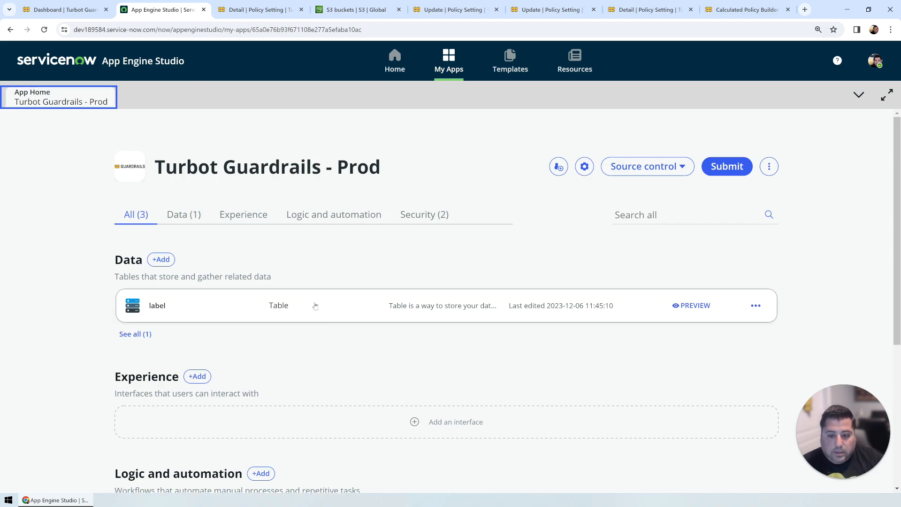
pyautogui.rightClick(500, 166)
pyautogui.click(527, 199)
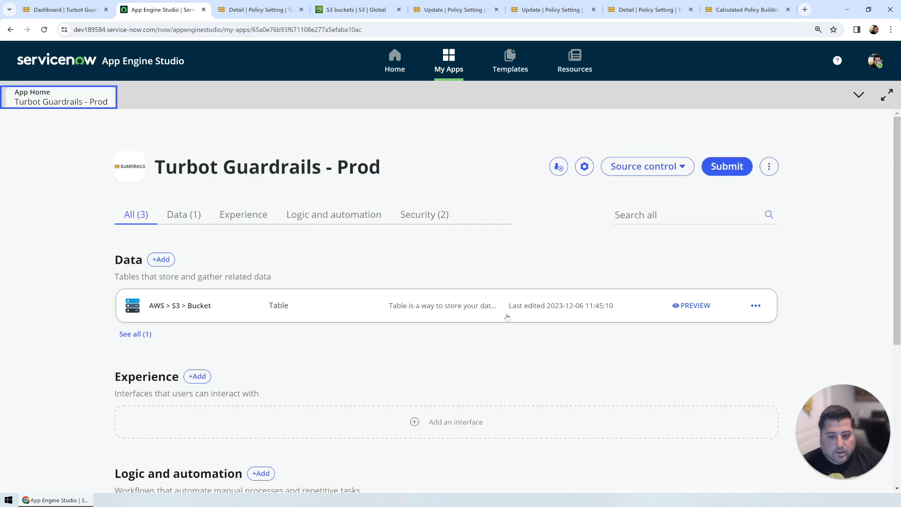
pyautogui.click(702, 308)
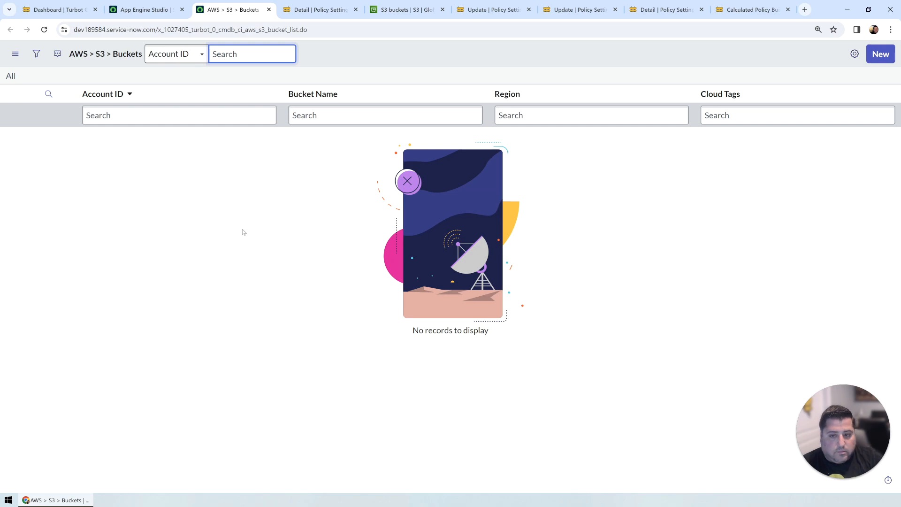
# Set Acme's AWS > S3 > Bucket > ServiceNow > Configuration Item policy in Guardrails to Enforce: Sync, and check the ServiceNow bucket table.
pyautogui.click(408, 10)
pyautogui.scroll(-2, 415, 389)
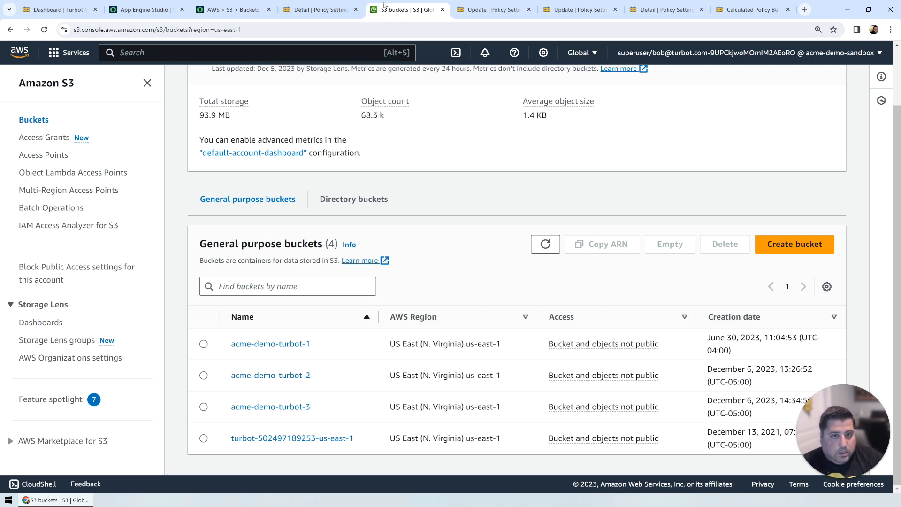
pyautogui.click(474, 9)
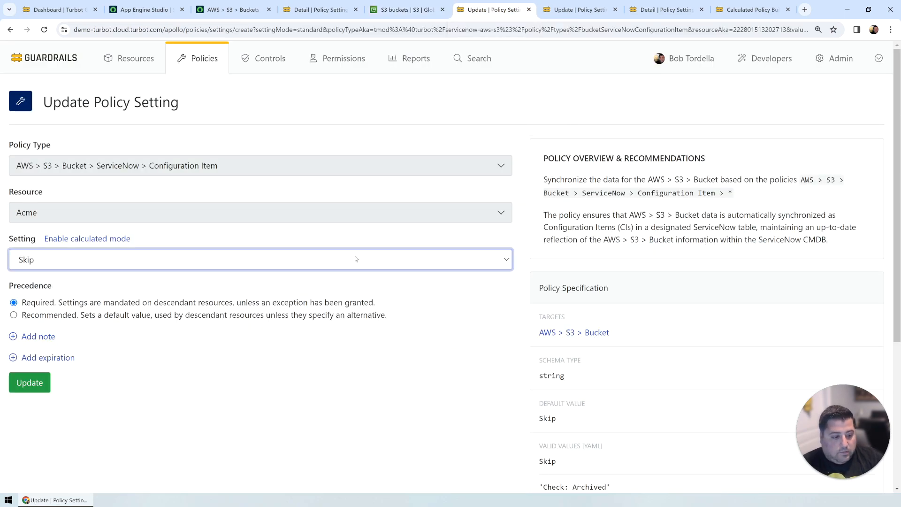
pyautogui.click(235, 254)
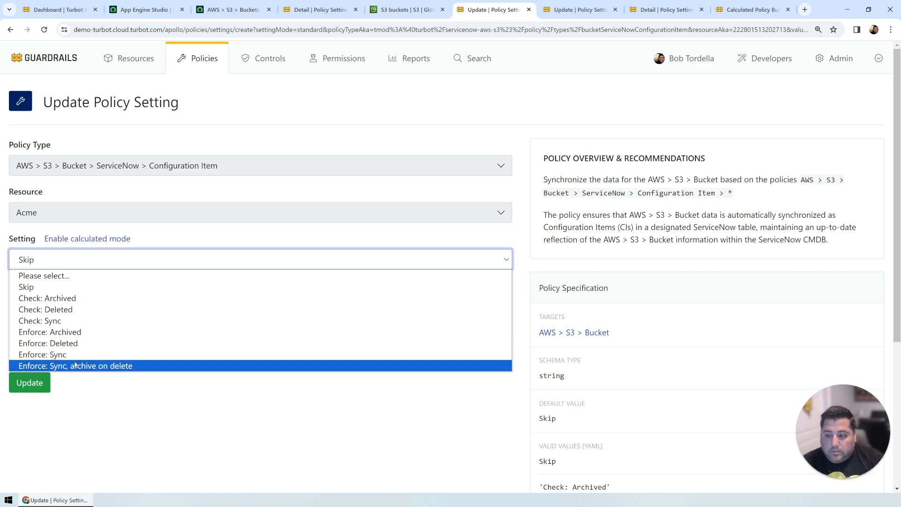
pyautogui.click(80, 355)
pyautogui.click(39, 383)
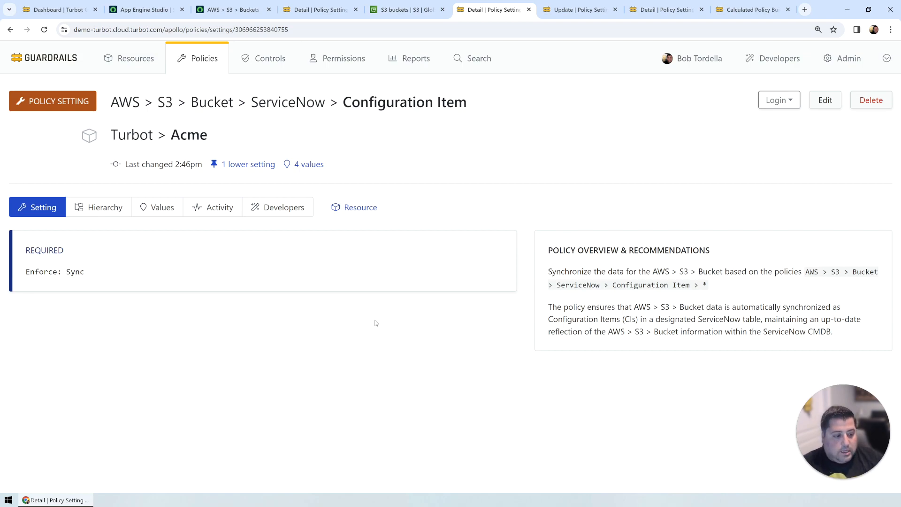
pyautogui.click(248, 9)
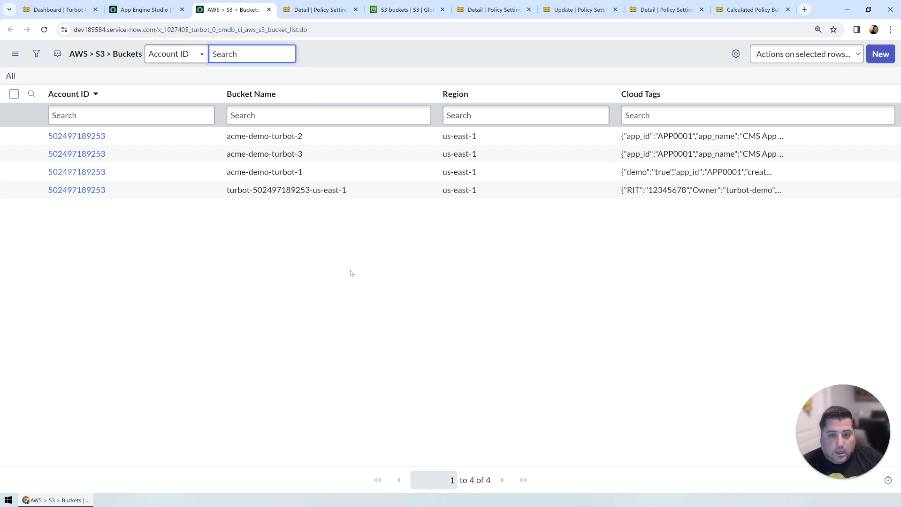
# Create a general purpose S3 bucket named acme-demo-turbot-4 in the AWS console, and check the ServiceNow bucket table for it.
pyautogui.click(412, 12)
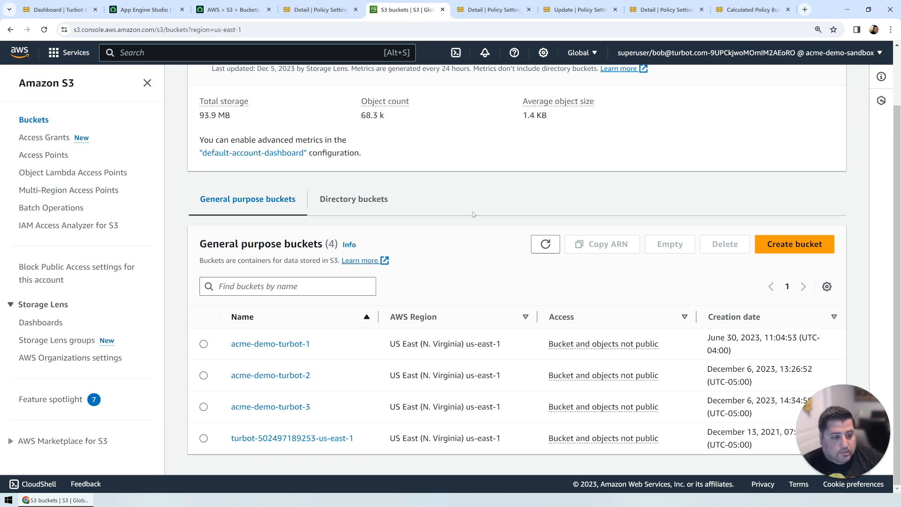
pyautogui.click(793, 244)
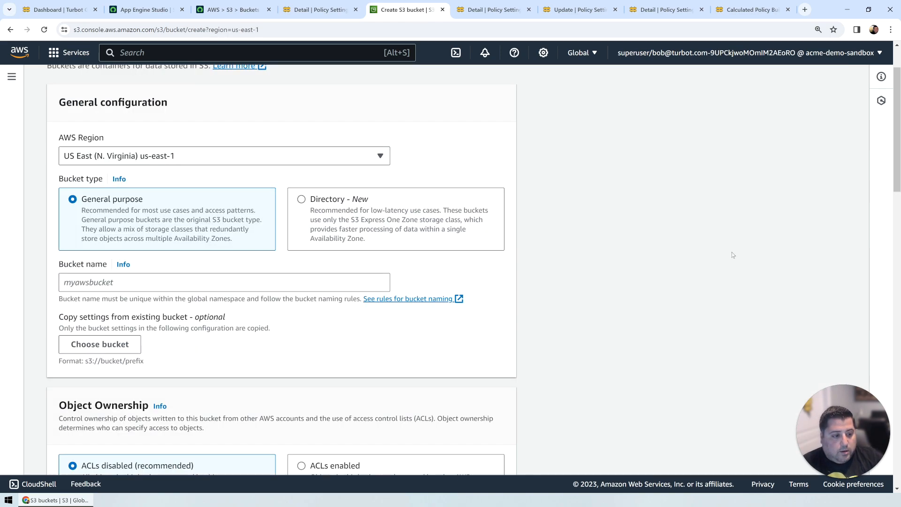
pyautogui.click(178, 283)
pyautogui.write('acme-0')
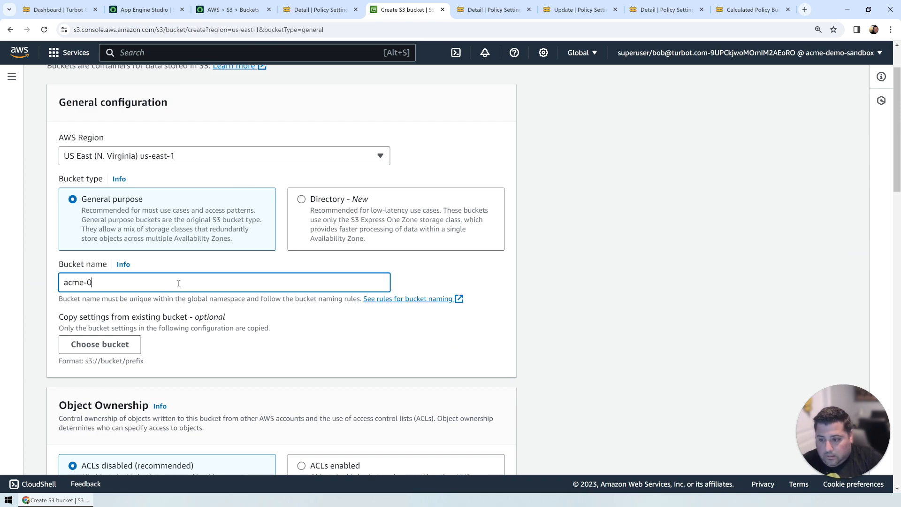
pyautogui.write('emo-bucket')
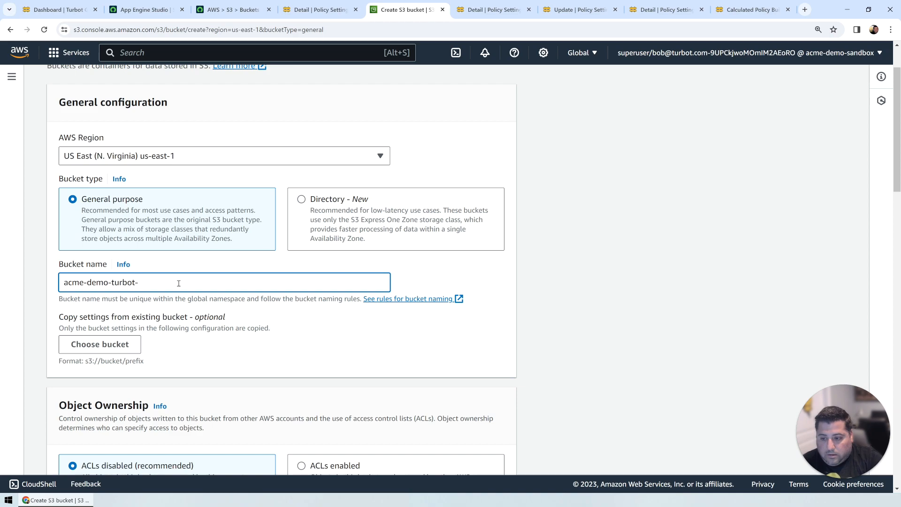
pyautogui.scroll(-10, 363, 330)
pyautogui.scroll(-15, 364, 330)
pyautogui.click(477, 452)
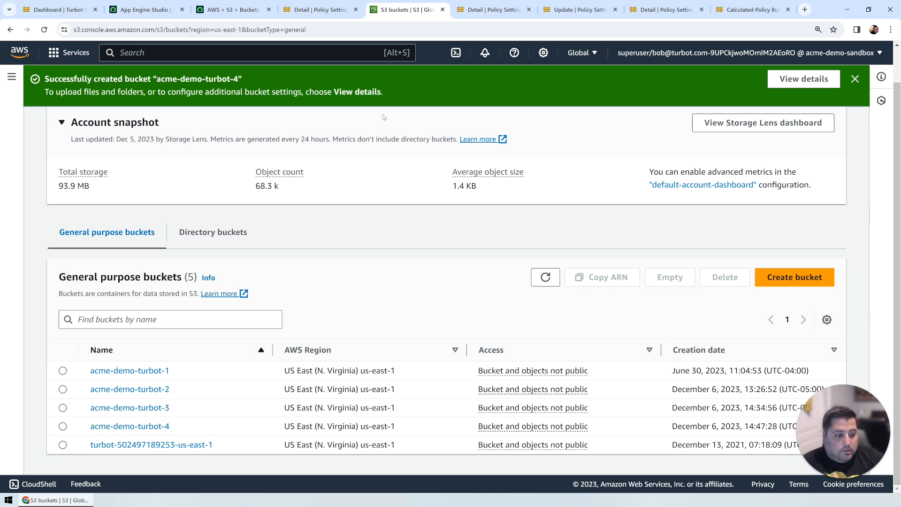
pyautogui.click(230, 9)
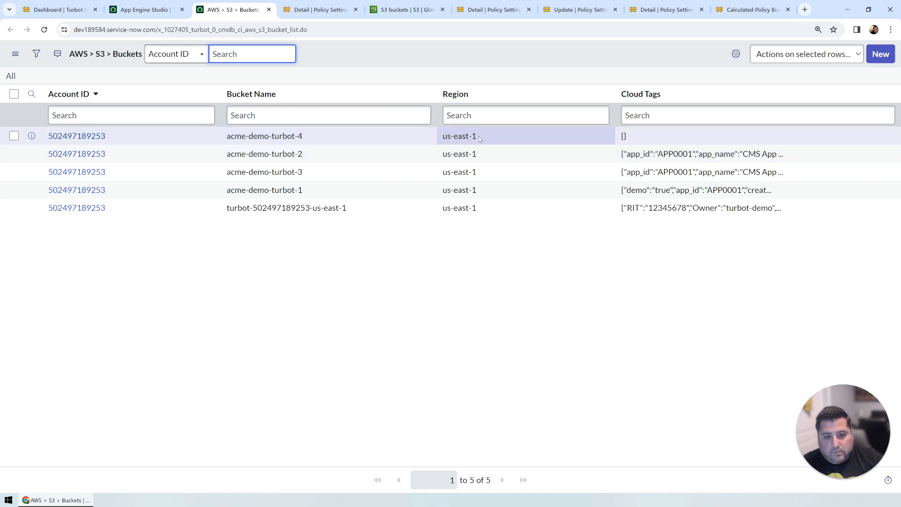
# Switch to the AWS console and open the tags of the acme-demo-turbot-1 bucket for editing.
pyautogui.click(394, 11)
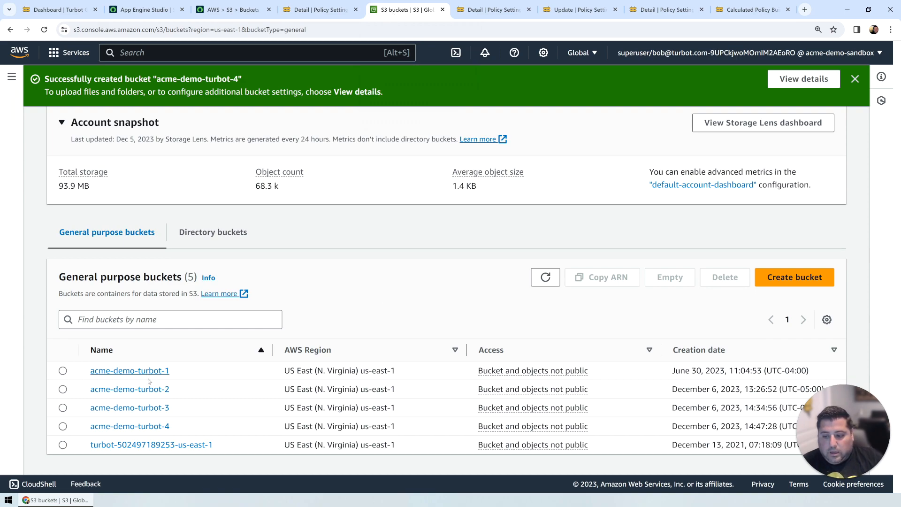
pyautogui.click(118, 374)
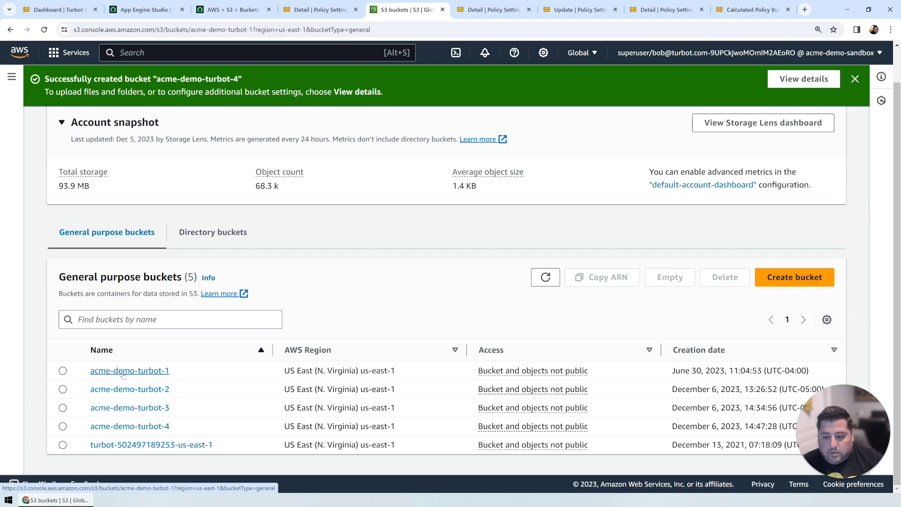
pyautogui.click(143, 154)
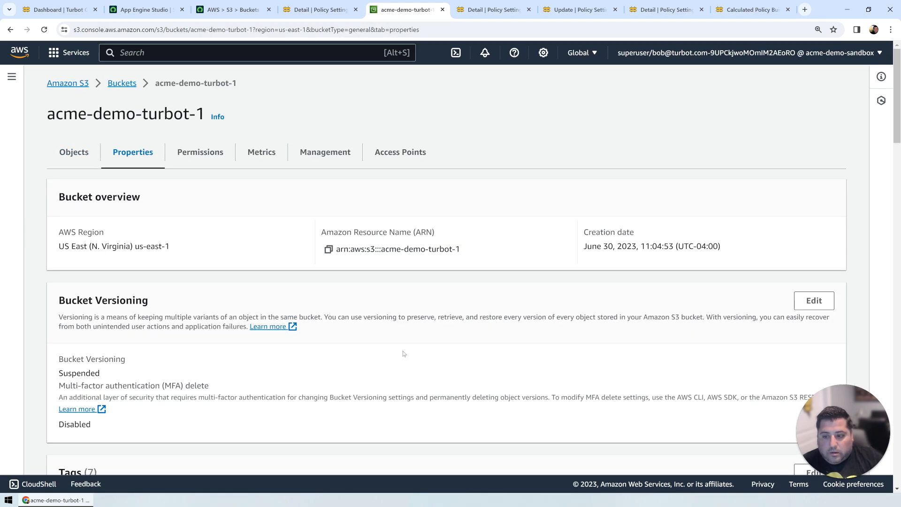
pyautogui.scroll(-4, 406, 345)
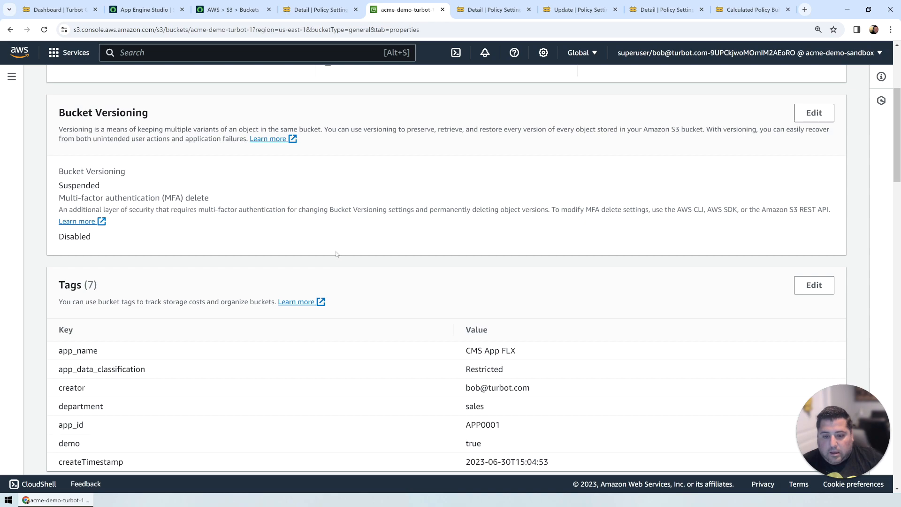
pyautogui.click(814, 285)
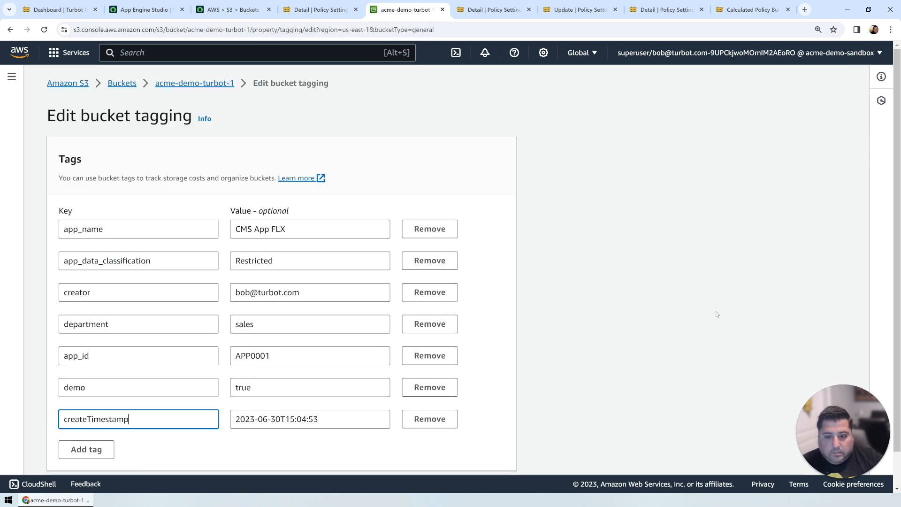
# Add a turbot_demo tag with the value yes to the bucket, save it, and check it in the tag list.
pyautogui.click(99, 446)
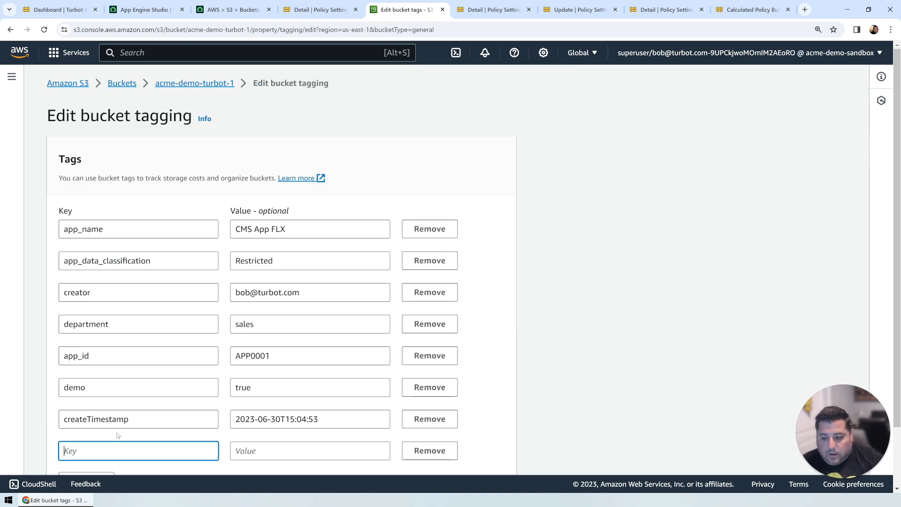
pyautogui.scroll(-1, 117, 434)
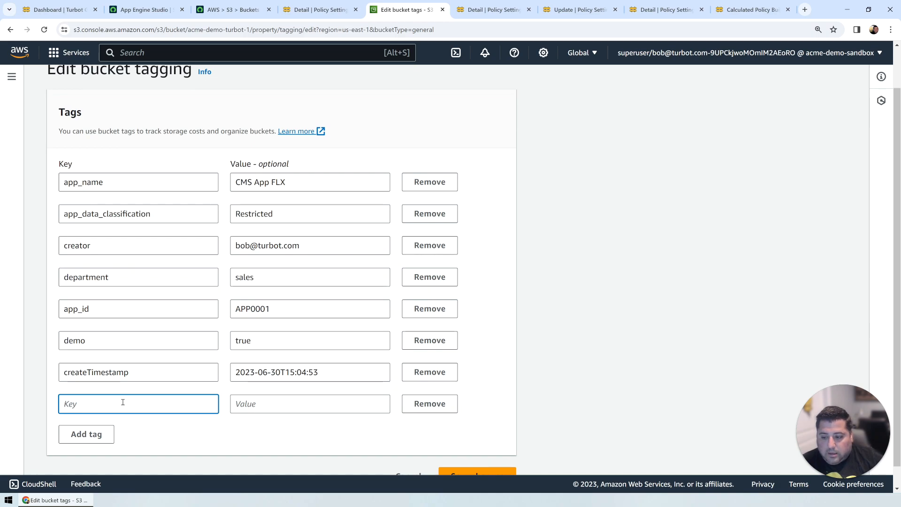
pyautogui.write('turbot_demo')
pyautogui.press('Tab')
pyautogui.write('yes')
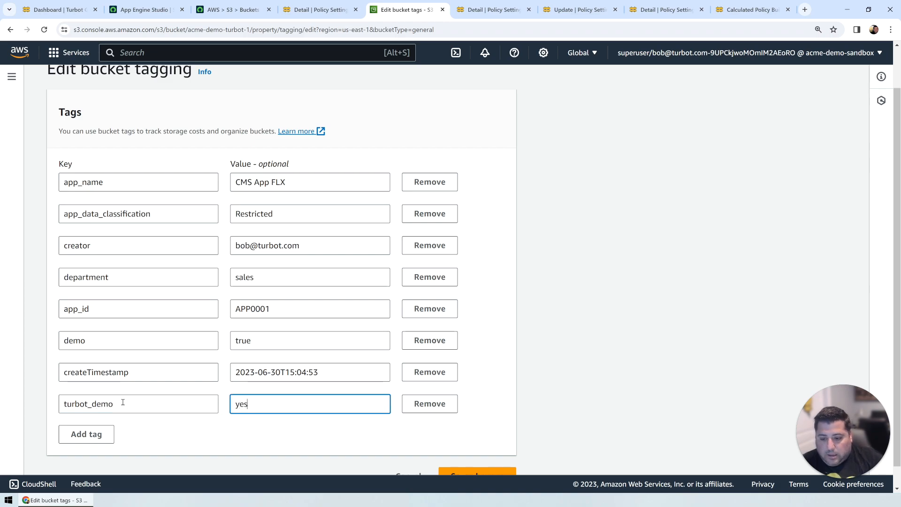
pyautogui.click(477, 471)
pyautogui.scroll(-5, 70, 301)
pyautogui.moveTo(71, 301); pyautogui.dragTo(490, 303)
pyautogui.scroll(3, 421, 274)
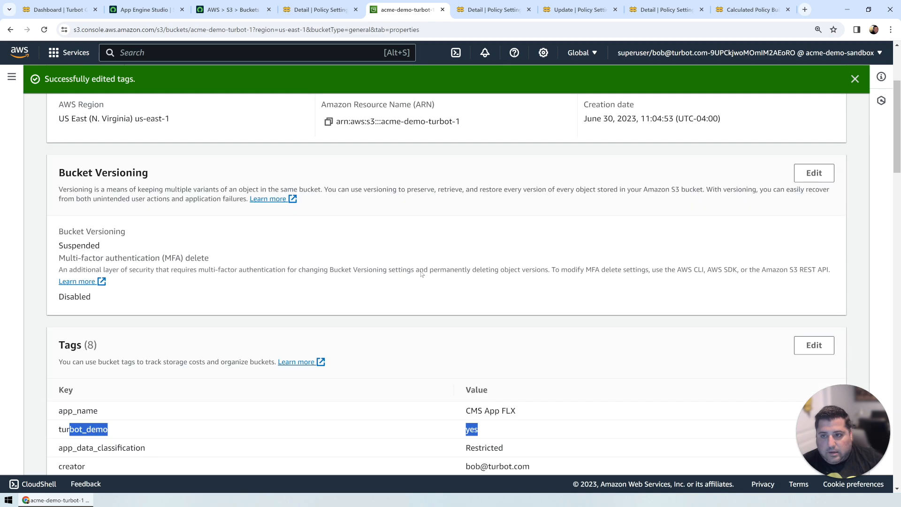
pyautogui.scroll(3, 421, 275)
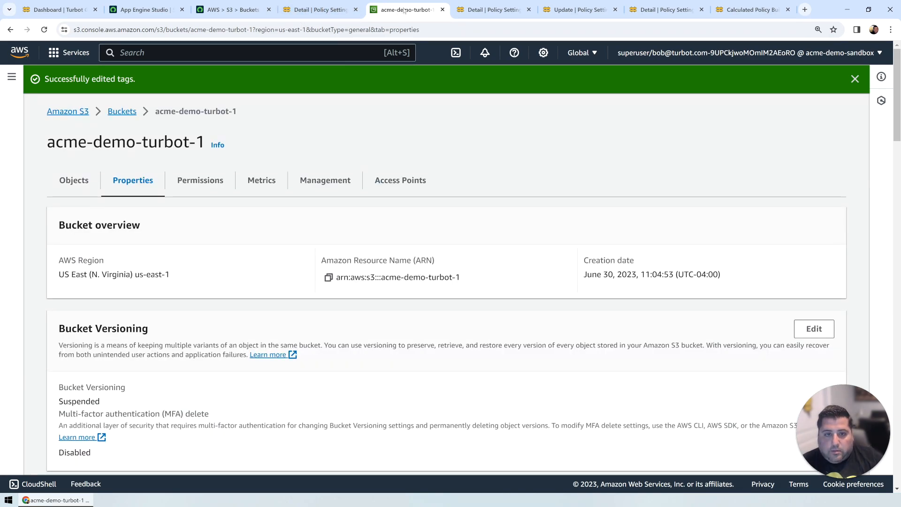
# Switch to the Guardrails dashboard and search the resources for acme-demo-turbot-1.
pyautogui.click(59, 9)
pyautogui.click(177, 210)
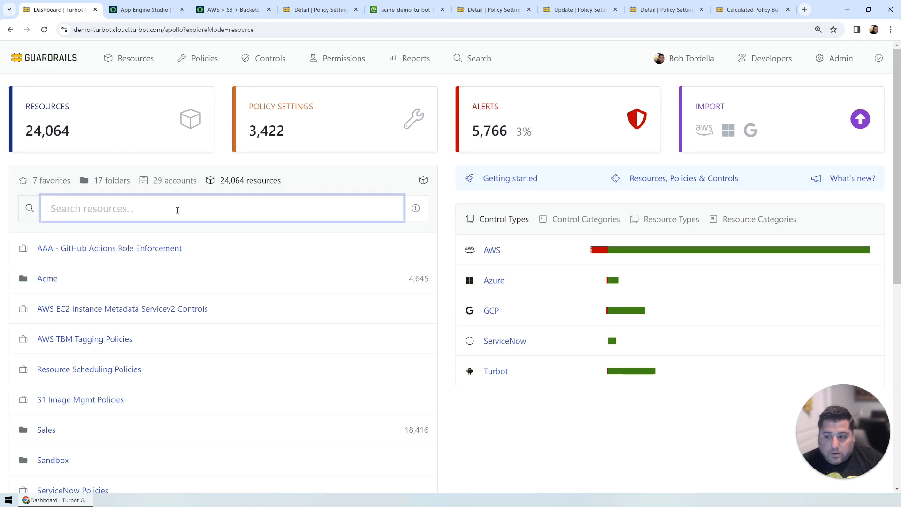
pyautogui.write('turbo')
pyautogui.press('BackSpace')
pyautogui.press('BackSpace')
pyautogui.press('BackSpace')
pyautogui.press('BackSpace')
pyautogui.press('BackSpace')
pyautogui.write('a')
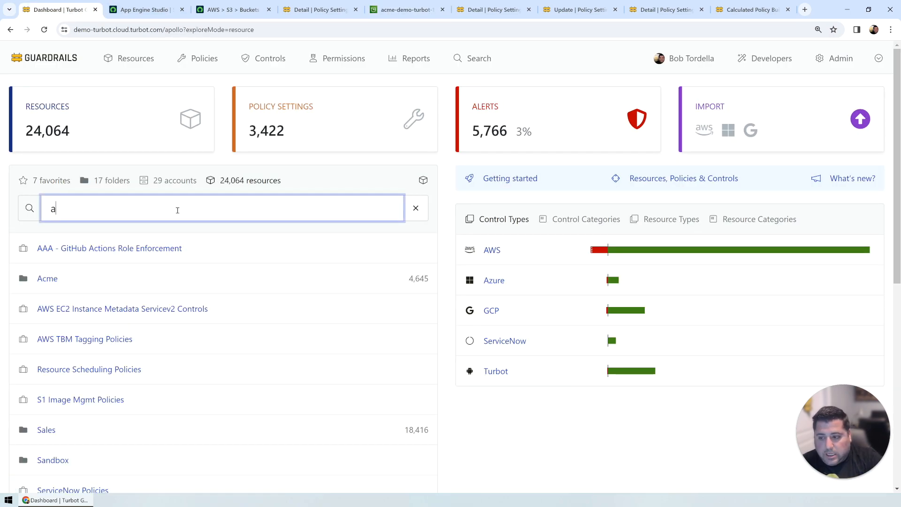
pyautogui.write('cme-demo-tu')
pyautogui.press('BackSpace')
pyautogui.press('BackSpace')
pyautogui.write('demo-turbot-1')
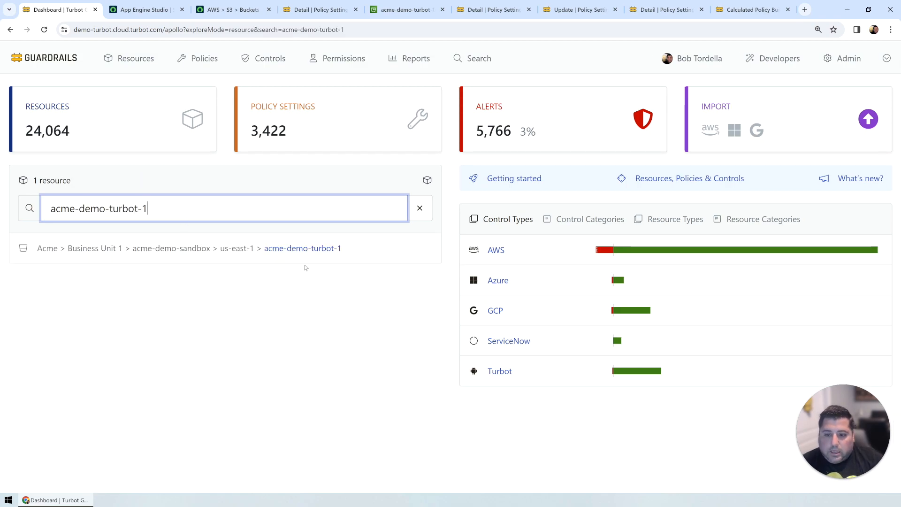
# Open the latest AWS > S3 > Bucket update in the acme-demo-turbot-1 activity and review the tag change in its diff.
pyautogui.click(310, 248)
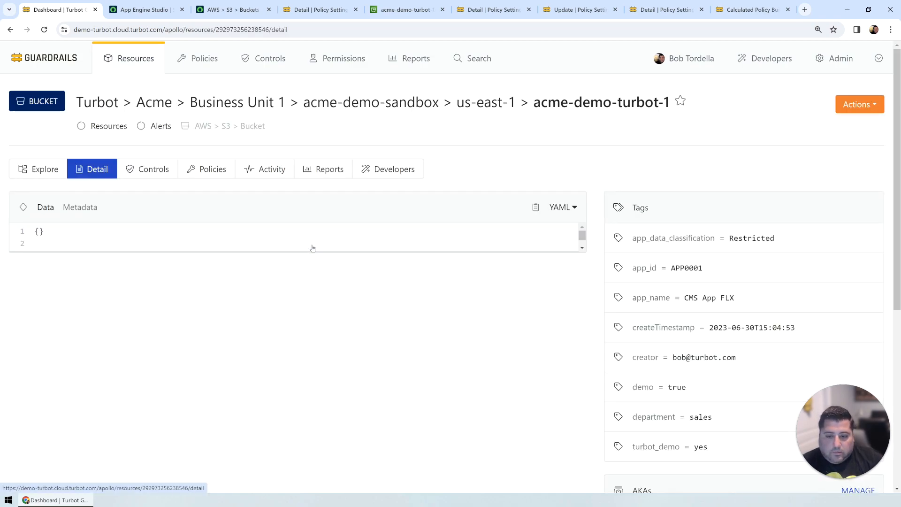
pyautogui.click(272, 169)
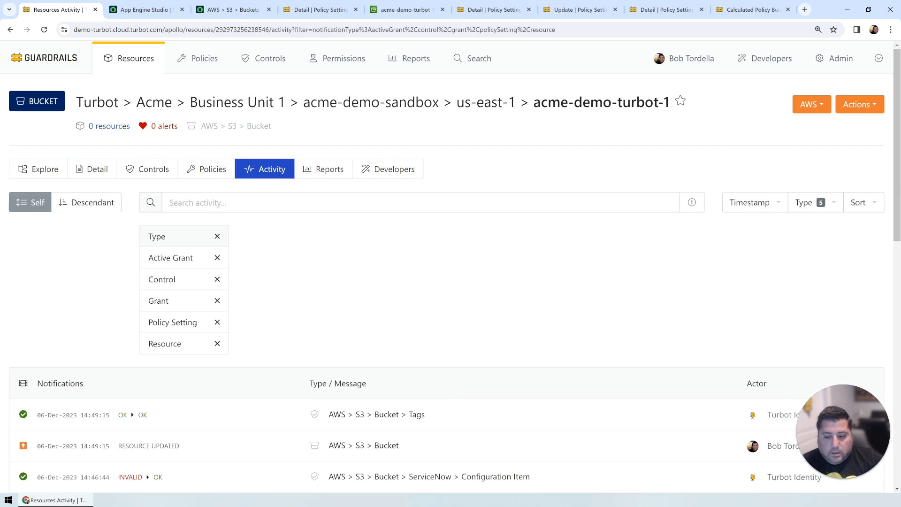
pyautogui.click(410, 445)
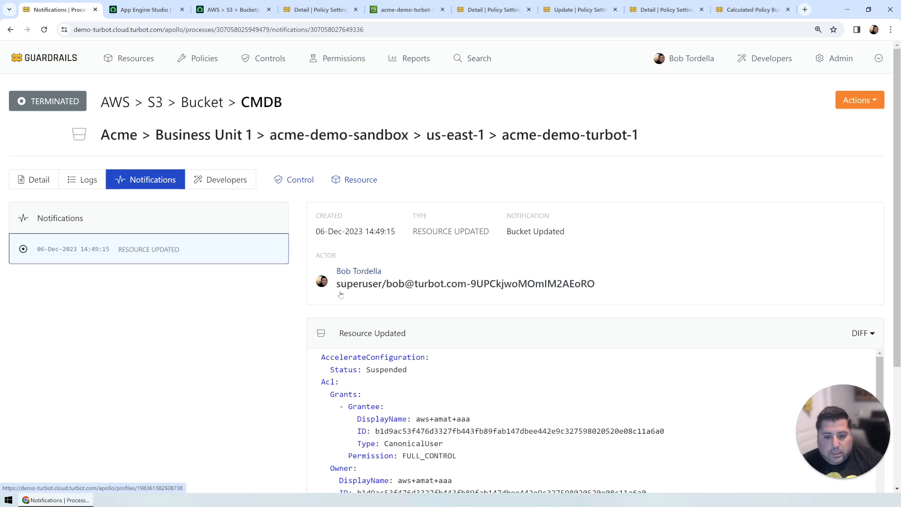
pyautogui.scroll(-15, 475, 369)
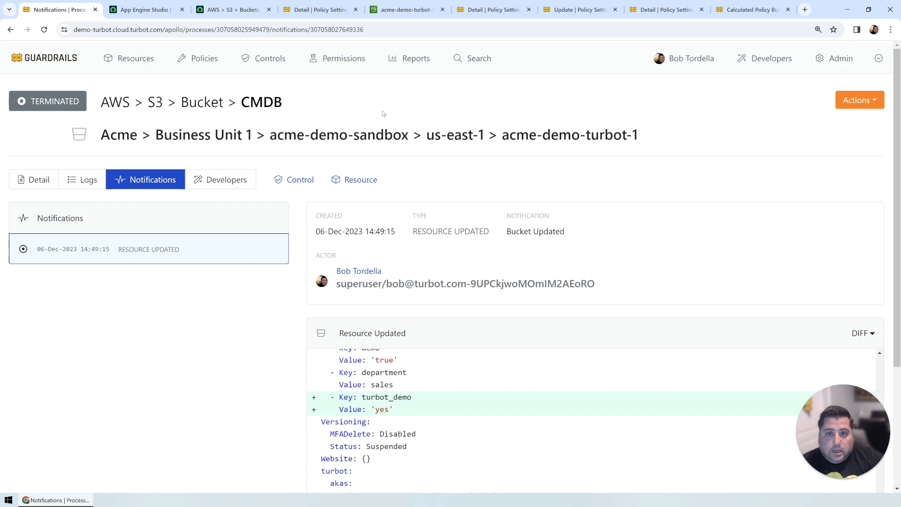
# Switch to the ServiceNow bucket list, open the acme-demo-turbot-1 record to check turbot_demo in its Cloud Tags, and return to the list.
pyautogui.click(233, 9)
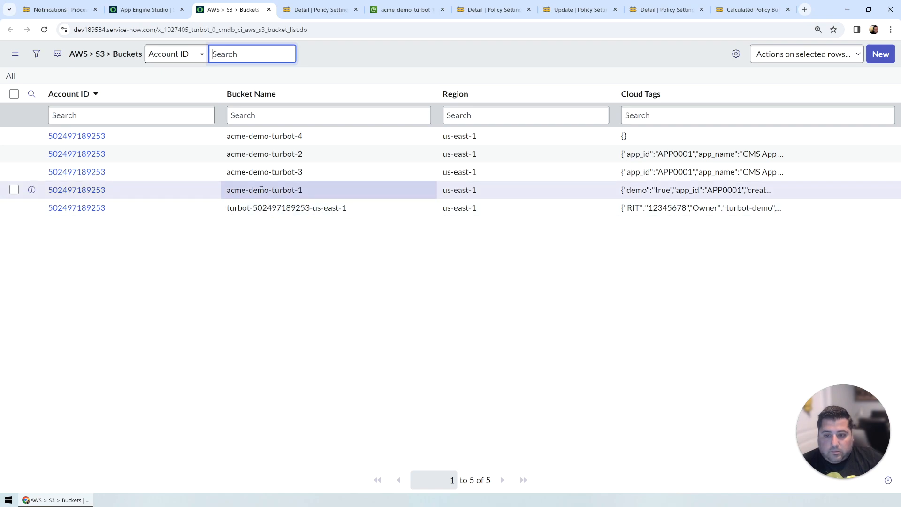
pyautogui.click(77, 190)
pyautogui.moveTo(567, 211); pyautogui.dragTo(634, 210)
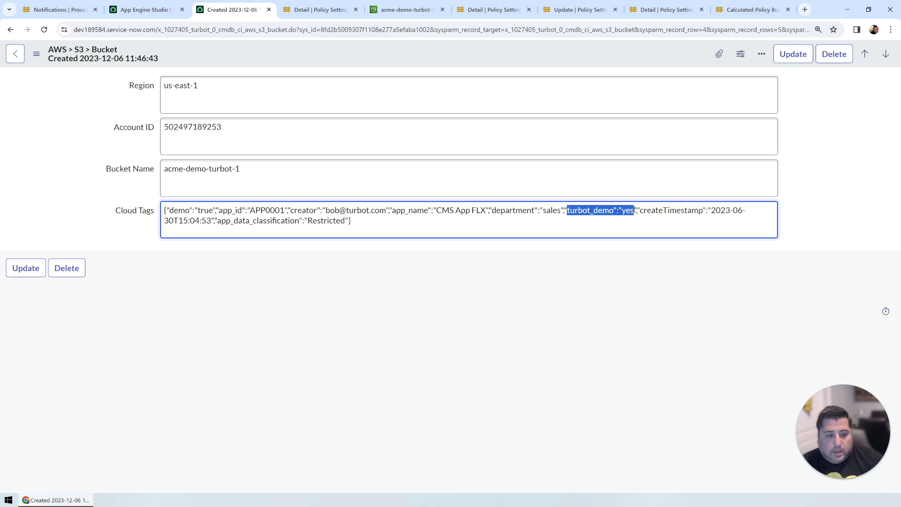
pyautogui.click(15, 53)
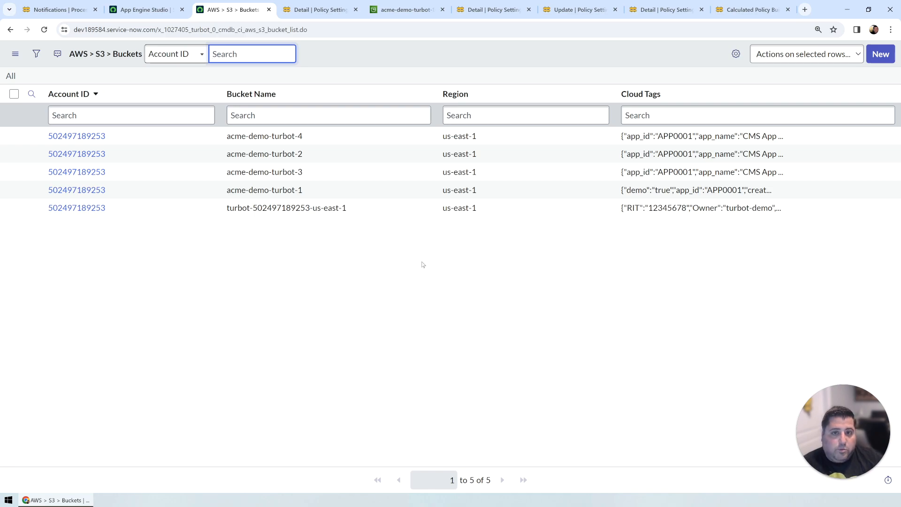
# Switch to the Guardrails S3 bucket Table > Definition setting and compare its table name and columns with the default value.
pyautogui.click(575, 9)
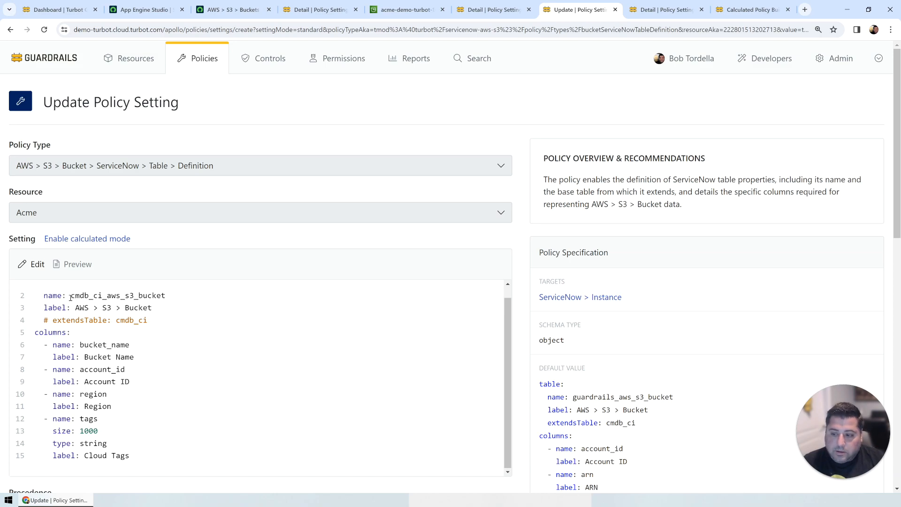
pyautogui.moveTo(70, 297); pyautogui.dragTo(172, 299)
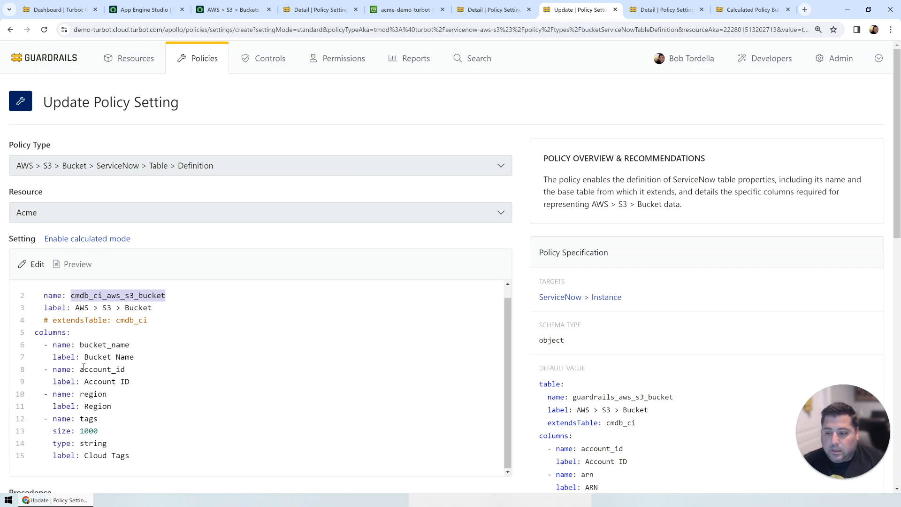
pyautogui.moveTo(77, 347); pyautogui.dragTo(134, 456)
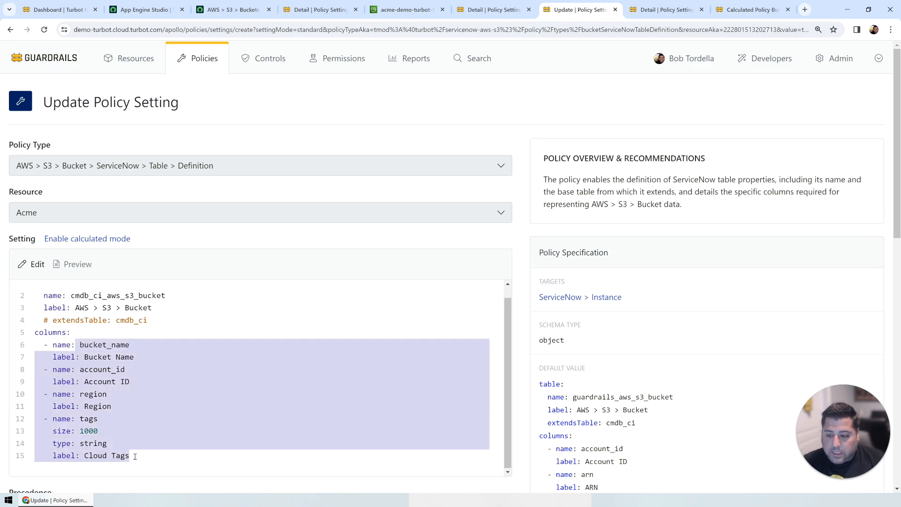
pyautogui.click(650, 431)
pyautogui.scroll(-3, 634, 422)
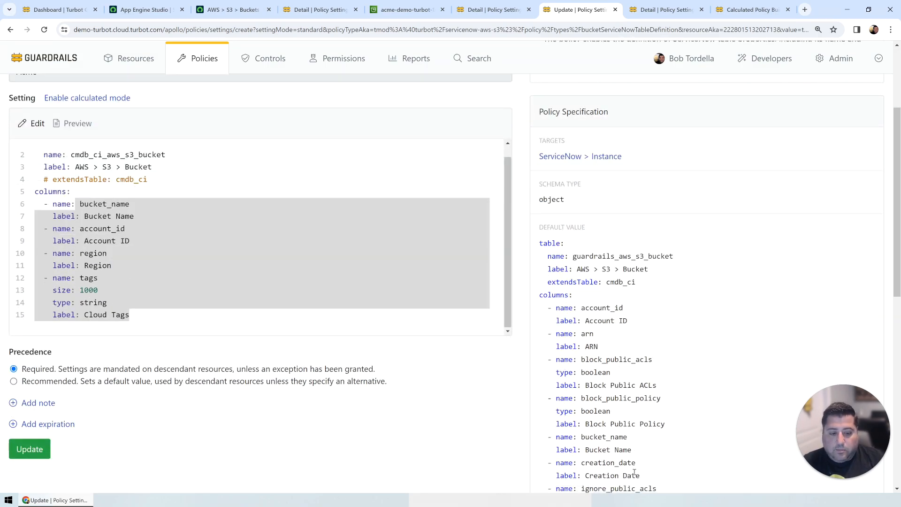
pyautogui.scroll(2, 638, 412)
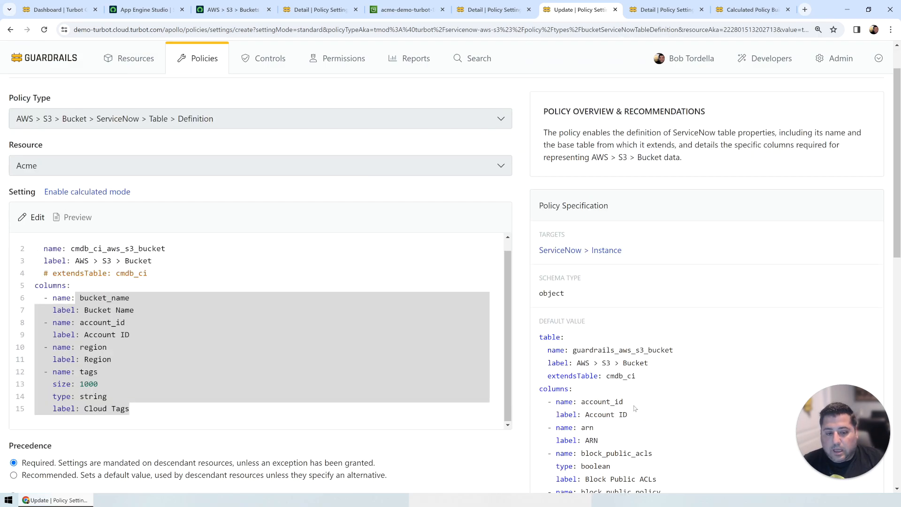
# Append a versioning_enabled column labelled Versioning Enabled and an app_id column of size 1000, type string, labelled Application ID, aligned with the existing columns.
pyautogui.click(242, 379)
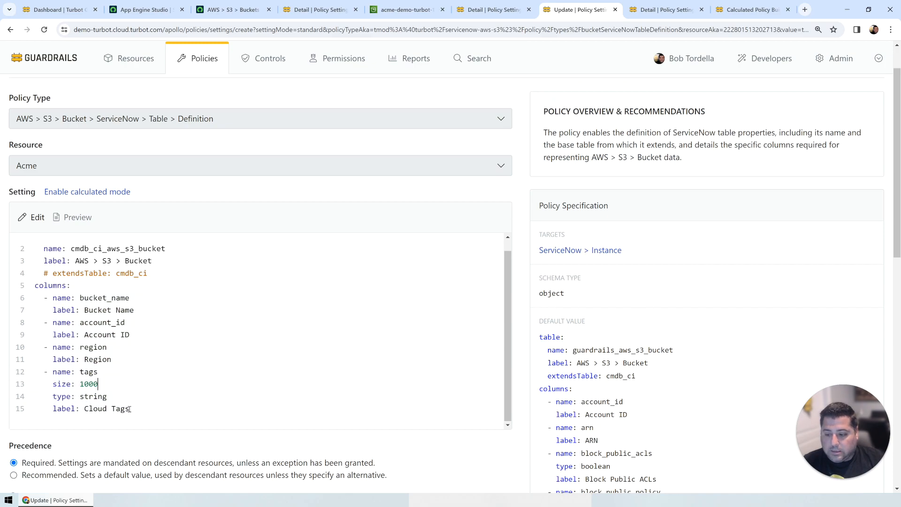
pyautogui.click(130, 409)
pyautogui.press('Return')
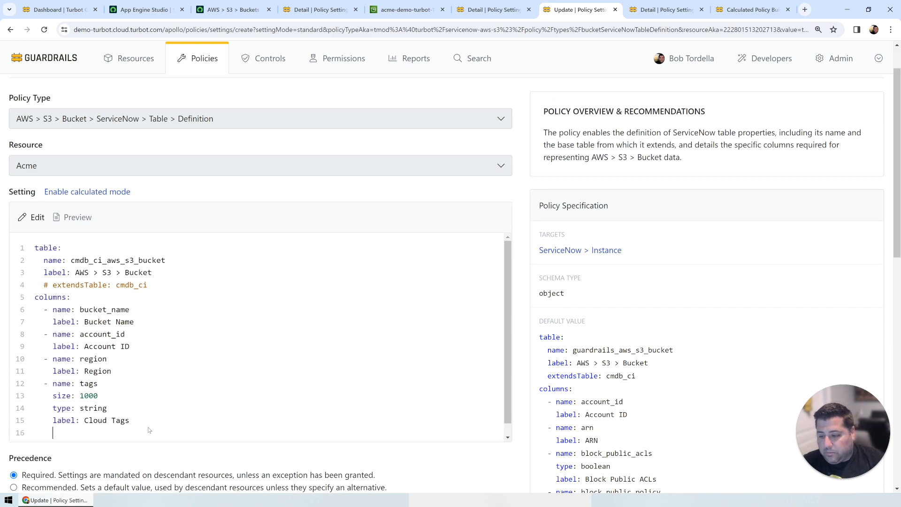
pyautogui.write('- name: versioning_enabled     label: Versioning Enabled     - name: app_id     size: 1000     type: string     label: Application ID')
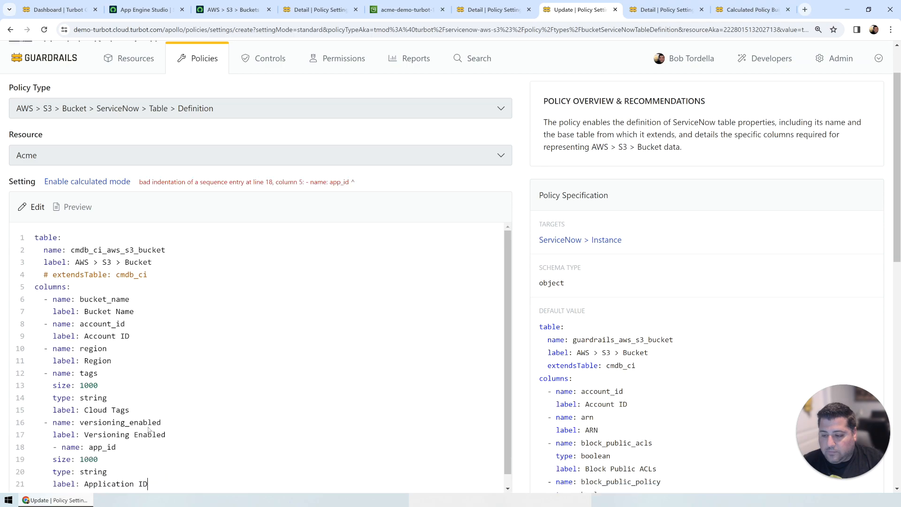
pyautogui.moveTo(78, 426); pyautogui.dragTo(162, 425)
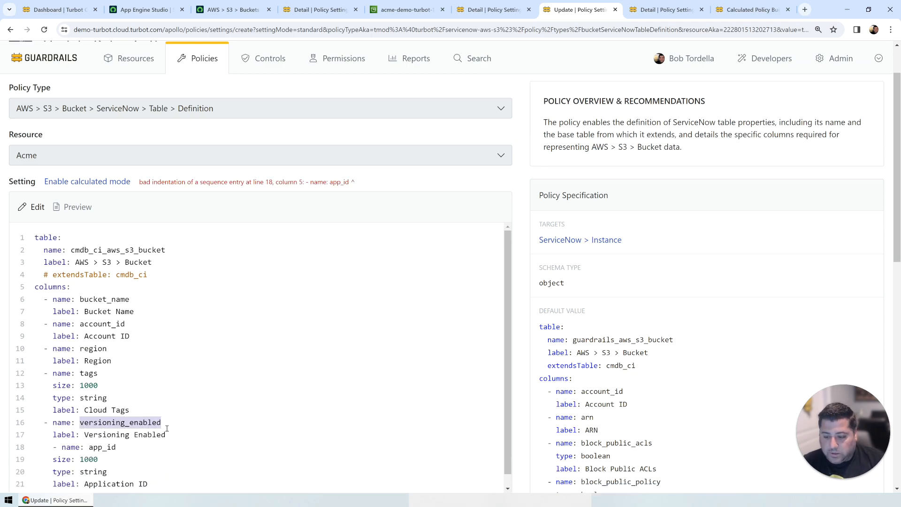
pyautogui.scroll(-1, 90, 415)
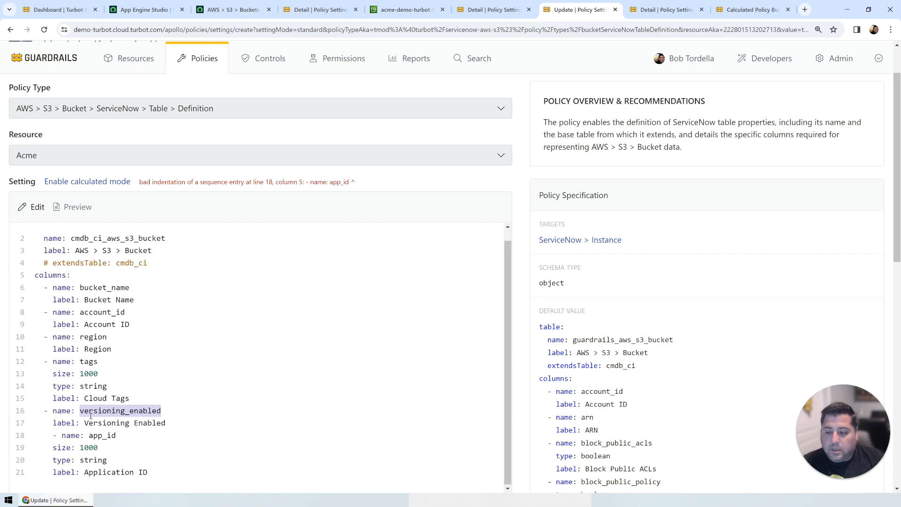
pyautogui.click(52, 434)
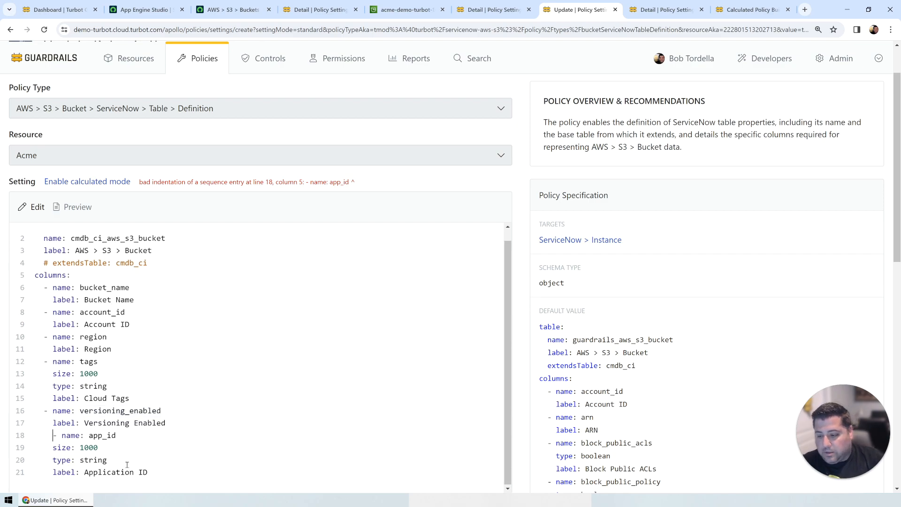
pyautogui.press('BackSpace')
pyautogui.press('BackSpace')
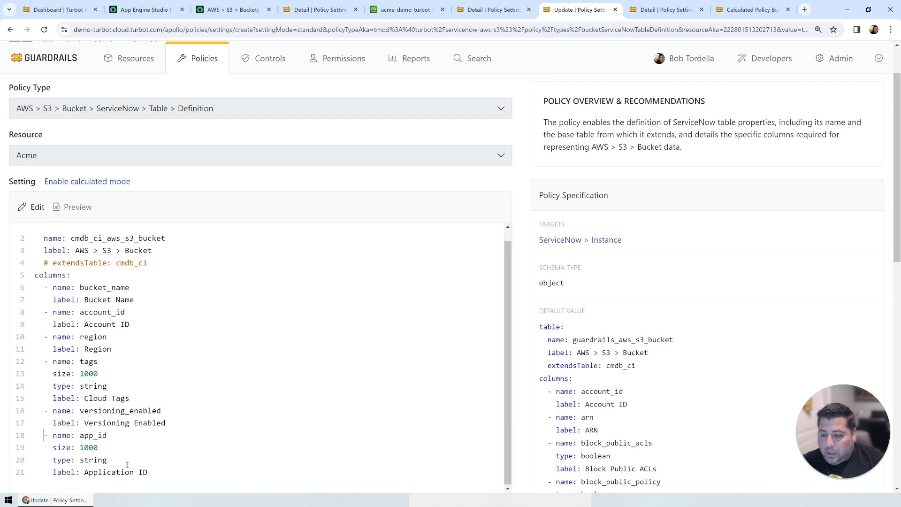
pyautogui.moveTo(160, 471); pyautogui.dragTo(33, 437)
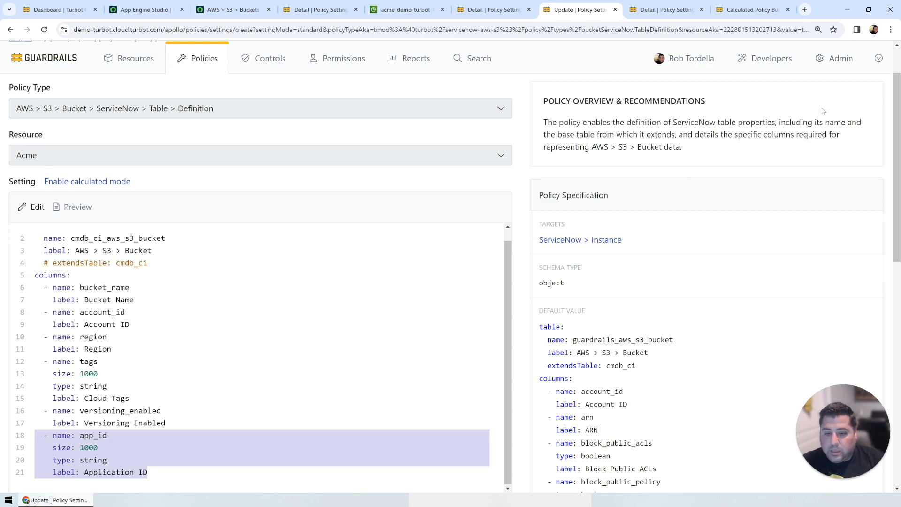
# Save the updated table definition policy setting, review it, and switch to the ServiceNow bucket list.
pyautogui.scroll(2, 724, 169)
pyautogui.scroll(-4, 319, 399)
pyautogui.click(30, 477)
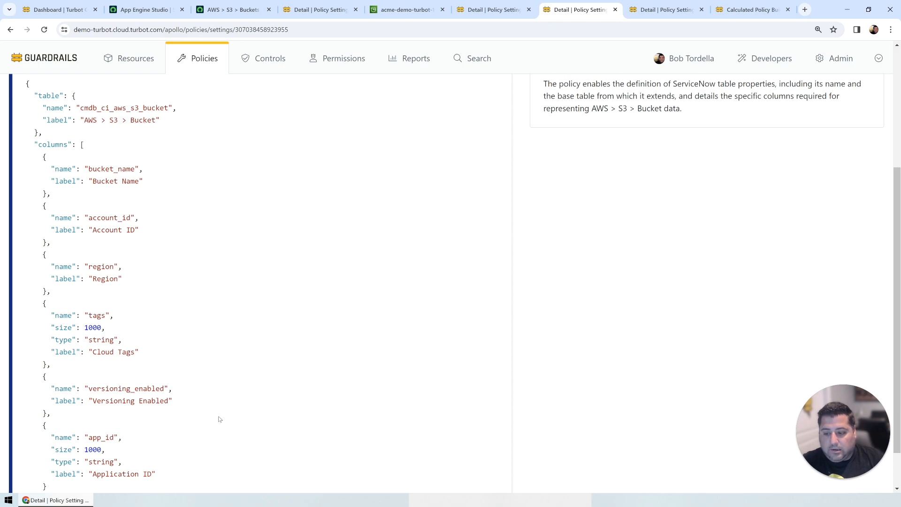
pyautogui.scroll(4, 224, 421)
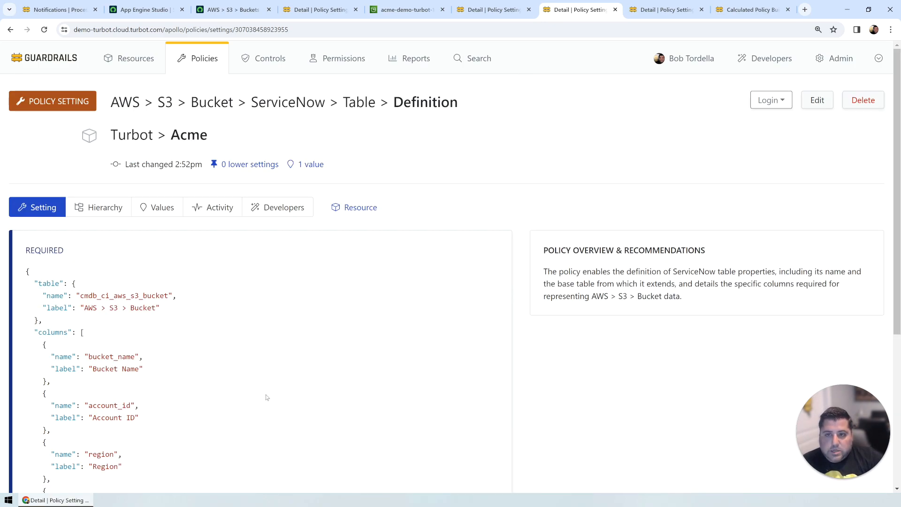
pyautogui.click(229, 10)
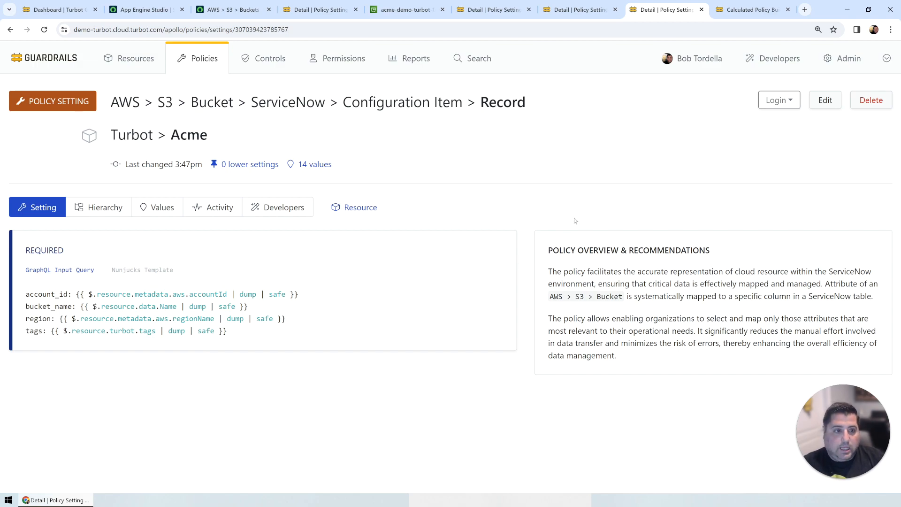
# In the Guardrails Calculated Policy Builder, map versioning_enabled to $.resource.data.Versioning.Status and app_id to $.resource.turbot.tags.app_id, each with dump and safe filters.
pyautogui.click(742, 14)
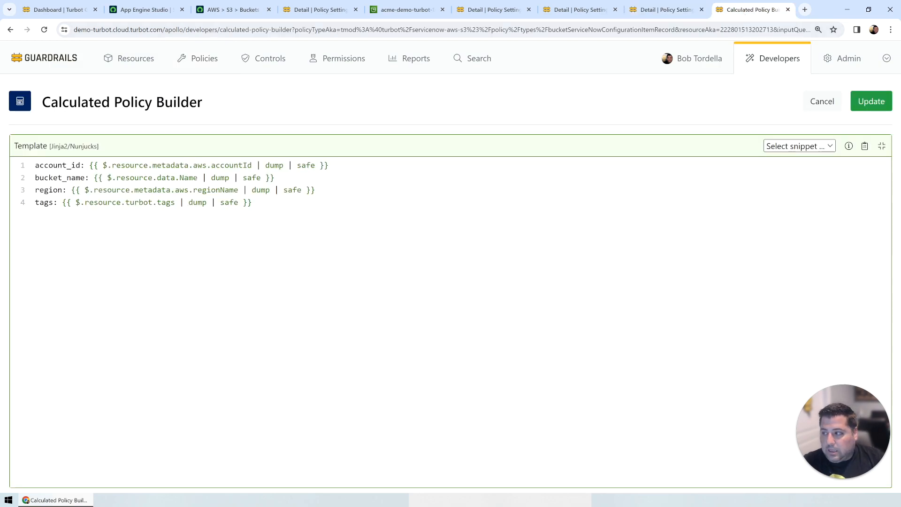
pyautogui.hotkey('alt', 'Tab')
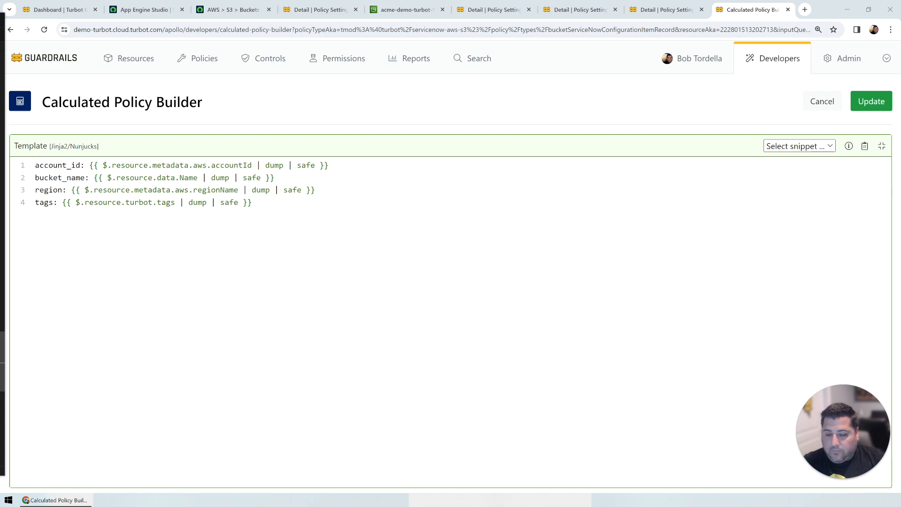
pyautogui.click(262, 199)
pyautogui.press('Return')
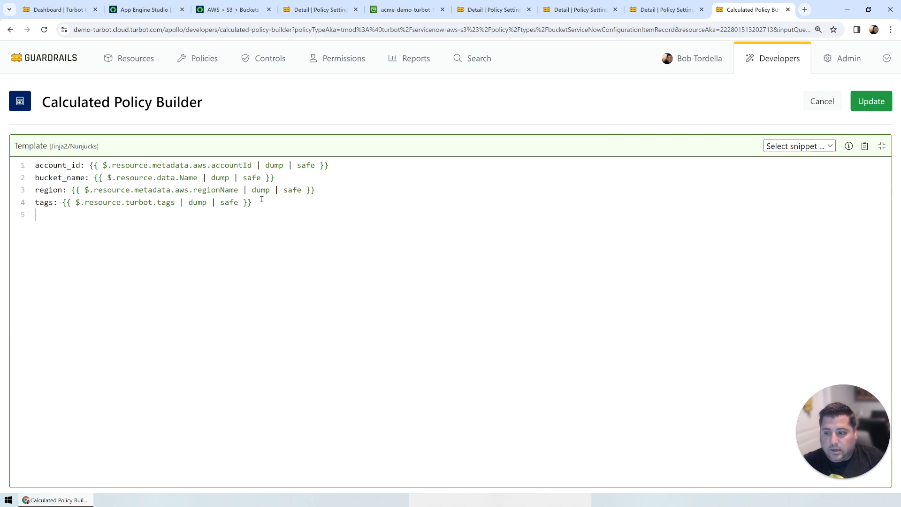
pyautogui.write('versioning_enabled: {{ $.resource.data.Versioning.Status | dump | safe }} app_id: {{$.resource.turbot.tags.app_id | dump | safe }}')
pyautogui.moveTo(35, 214); pyautogui.dragTo(288, 214)
pyautogui.click(125, 215)
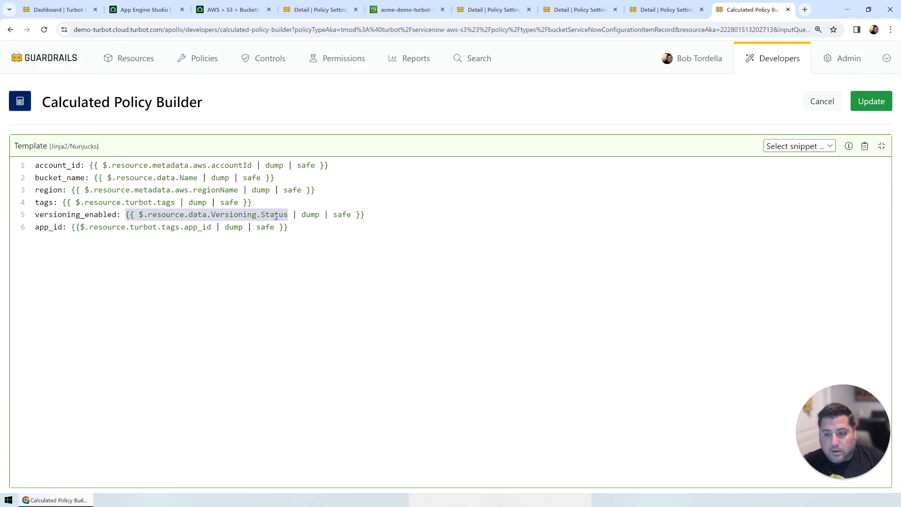
pyautogui.click(212, 214)
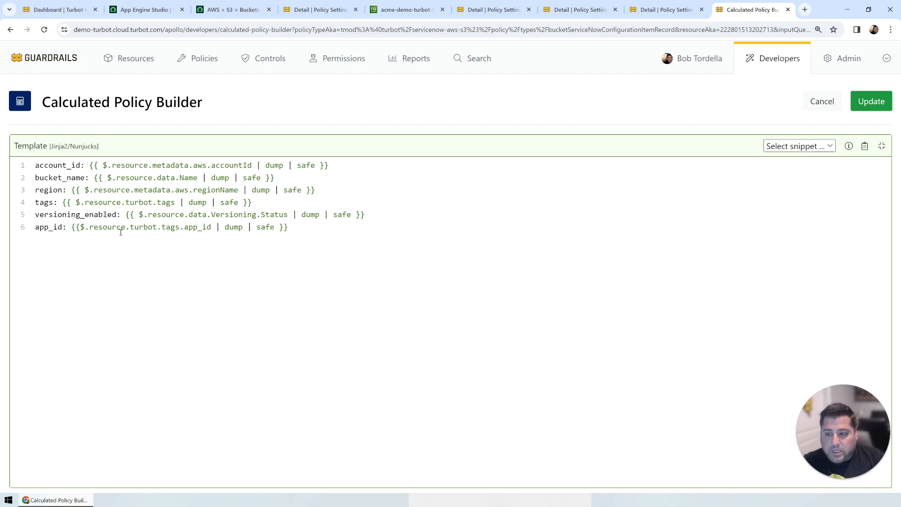
pyautogui.moveTo(130, 229); pyautogui.dragTo(210, 227)
pyautogui.click(184, 228)
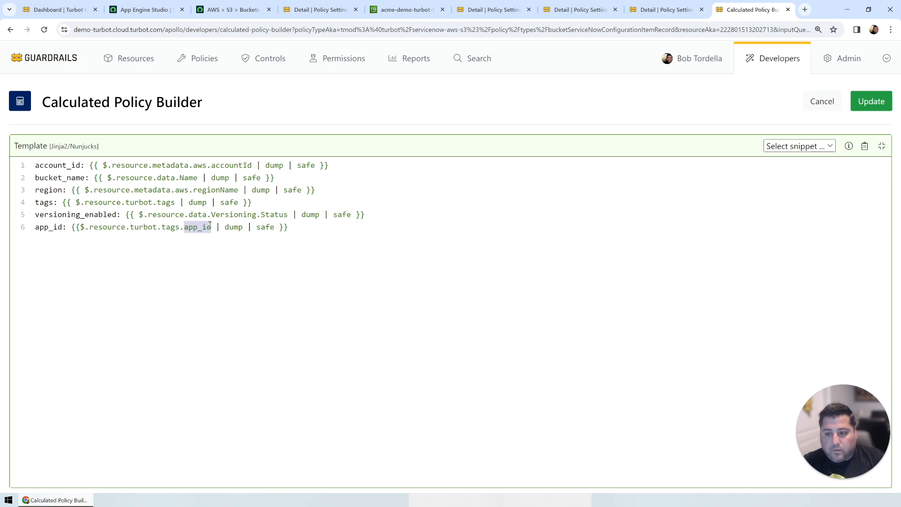
# Apply the edited template and save the S3 bucket ServiceNow Configuration Item > Record policy setting.
pyautogui.click(378, 239)
pyautogui.click(875, 108)
pyautogui.scroll(-5, 188, 352)
pyautogui.click(29, 319)
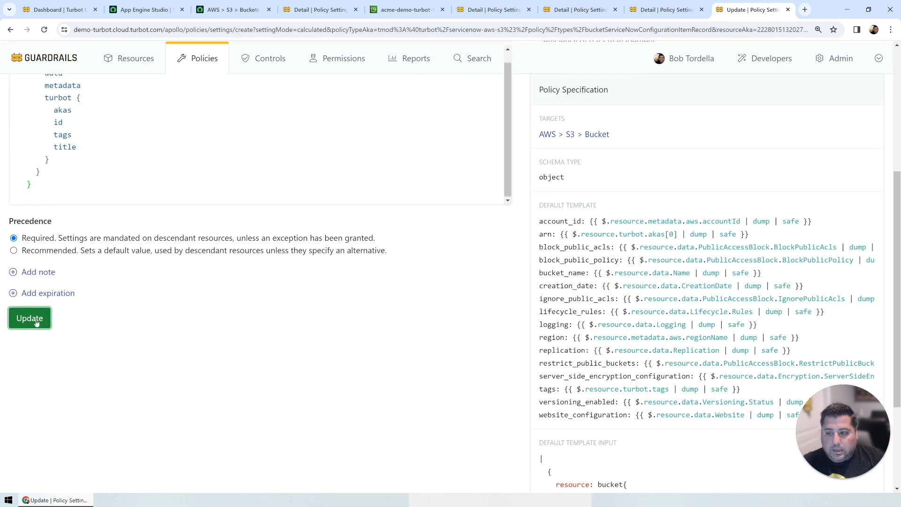
# Check the Application ID and Versioning Enabled columns in the ServiceNow bucket list, and return to the Guardrails dashboard.
pyautogui.click(157, 271)
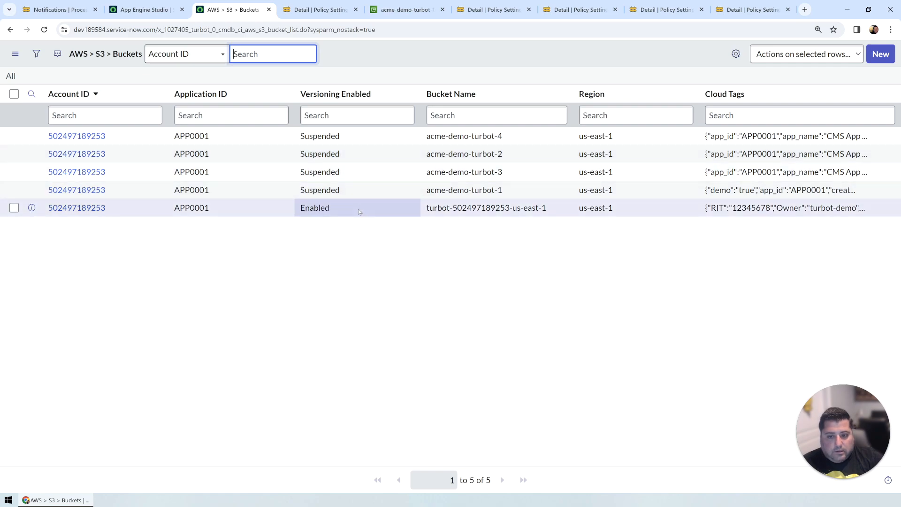
pyautogui.hotkey('ctrl', '1')
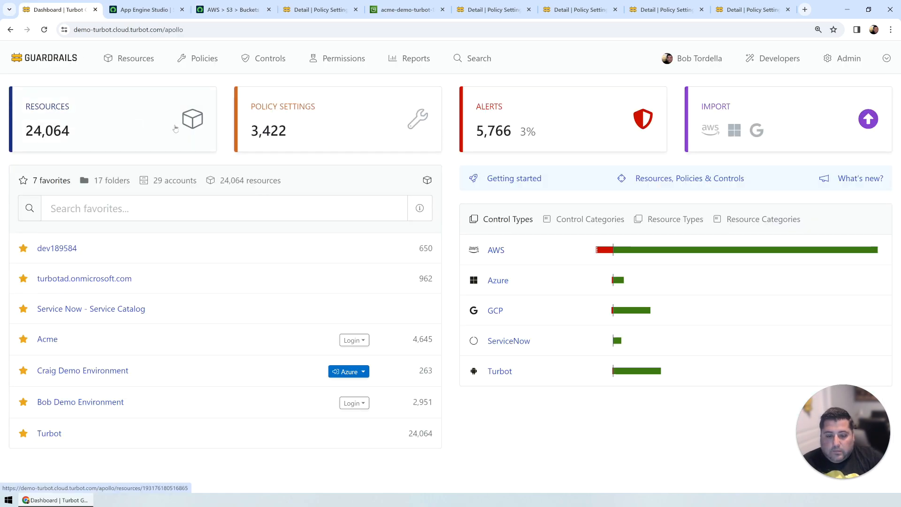